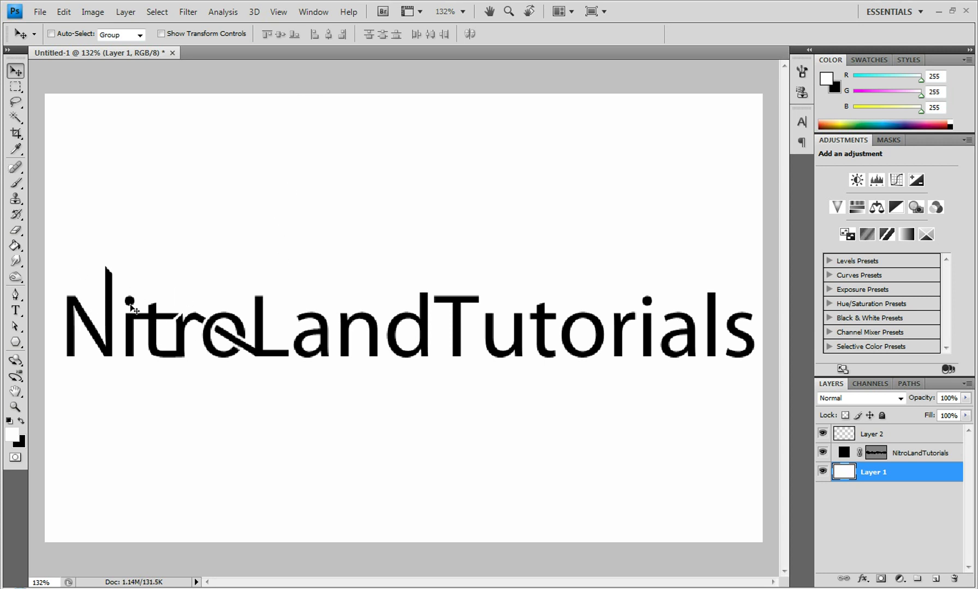
Open the File menu to start a new document
click(40, 11)
Create an 800 × 500 pixel document with White background contents
click(54, 23)
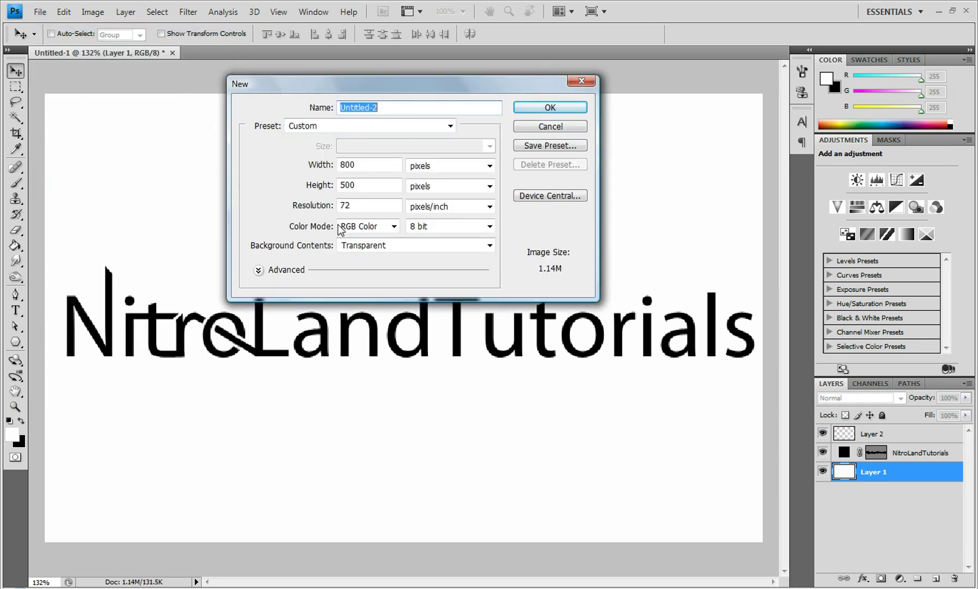
click(375, 165)
click(349, 184)
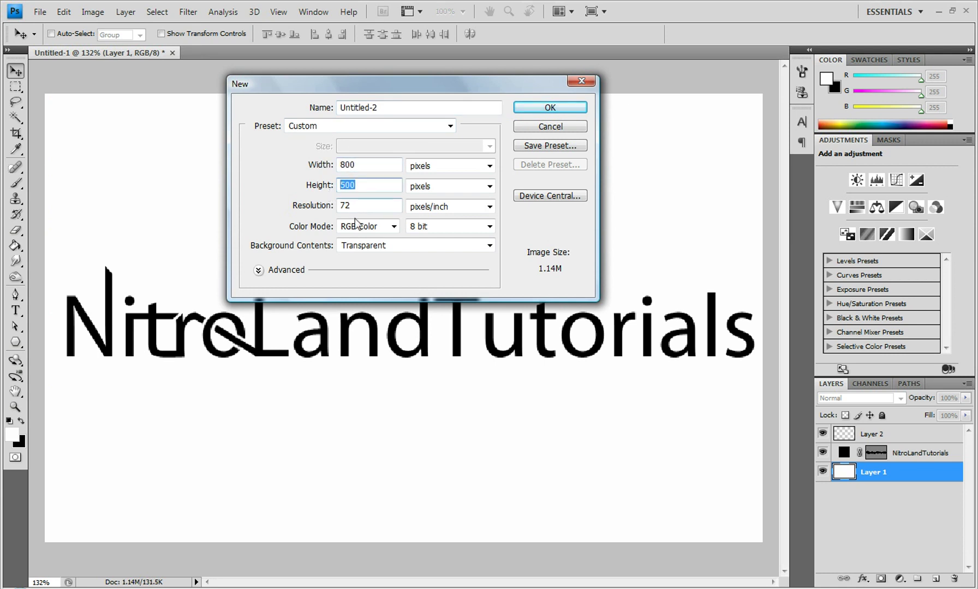
click(369, 247)
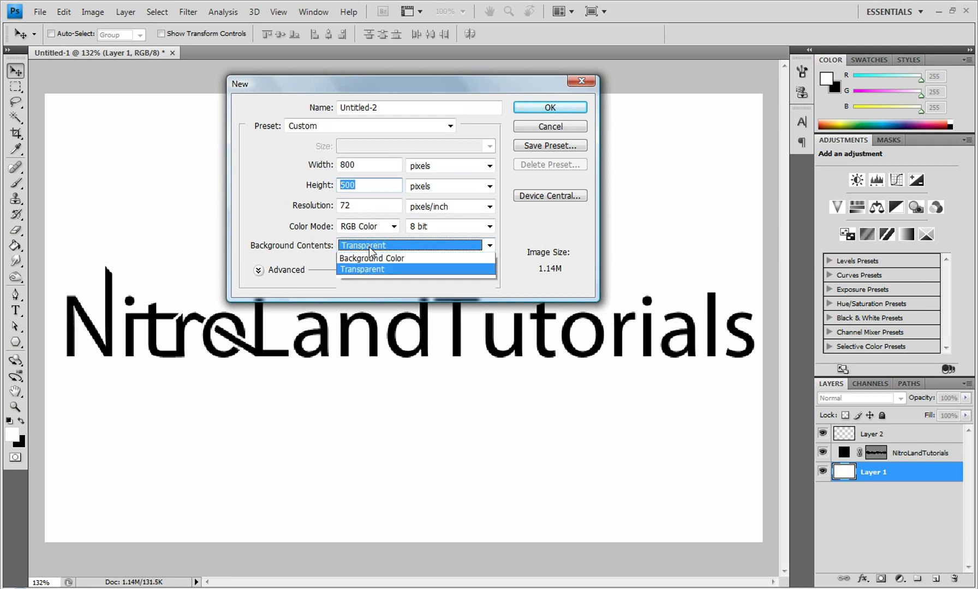
click(371, 258)
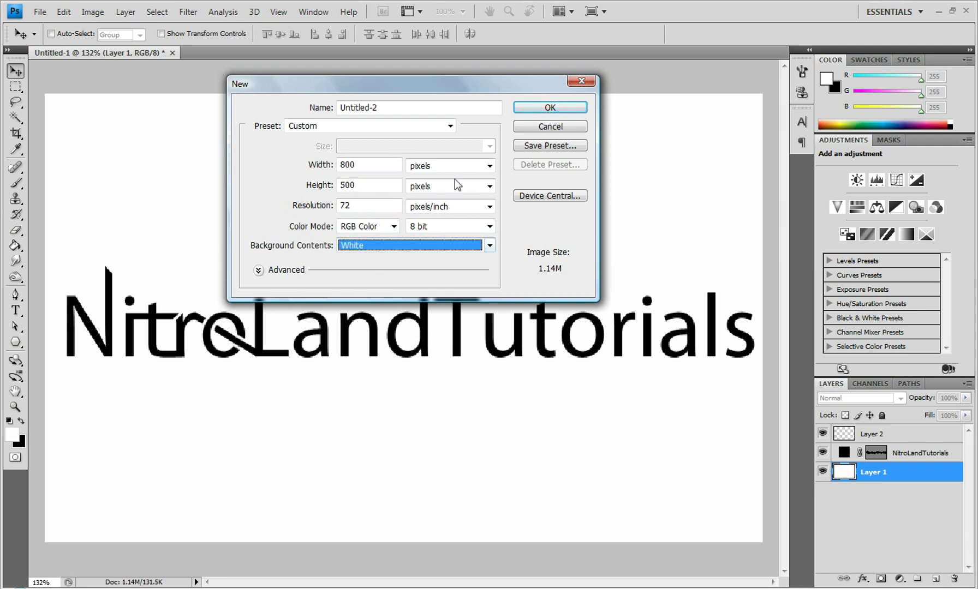
click(549, 108)
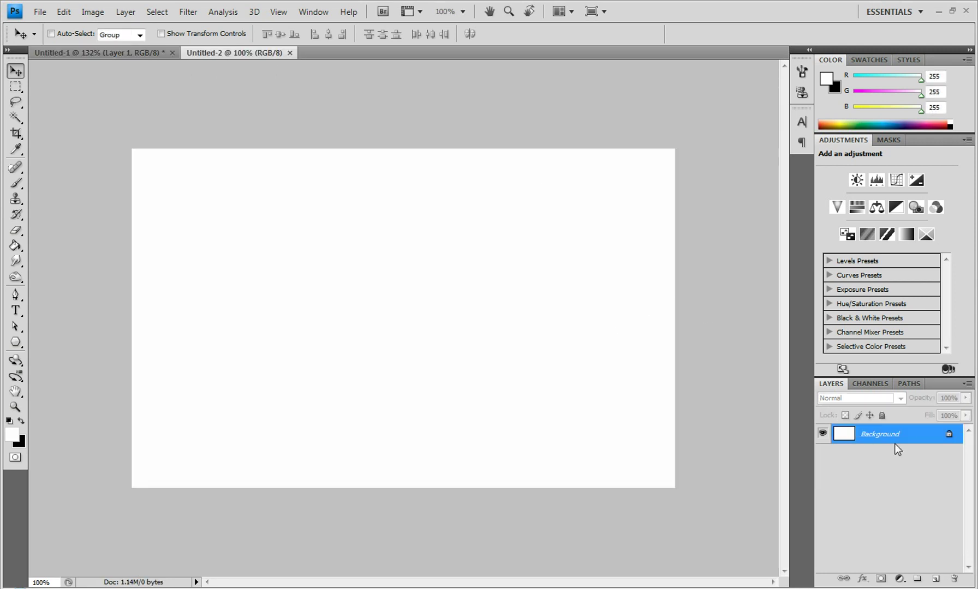
On a new layer, type 'NitroLandTutorials' in black and shift it left to fit the canvas
click(936, 579)
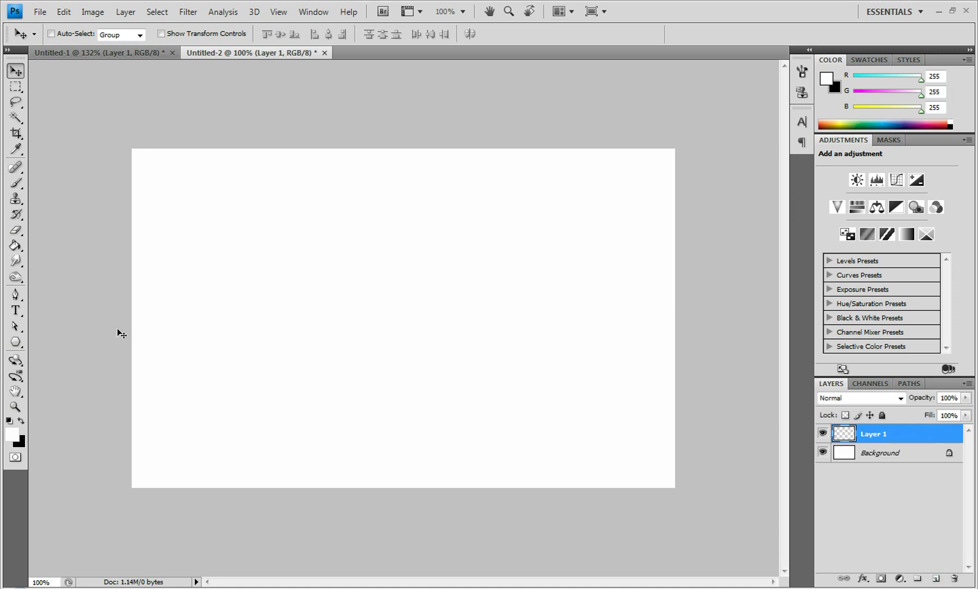
click(23, 314)
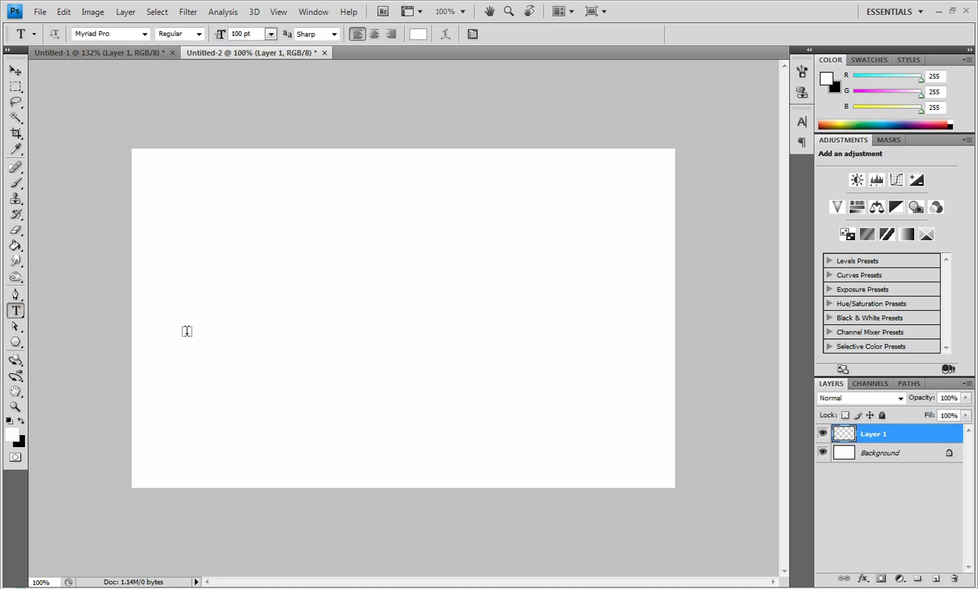
click(158, 338)
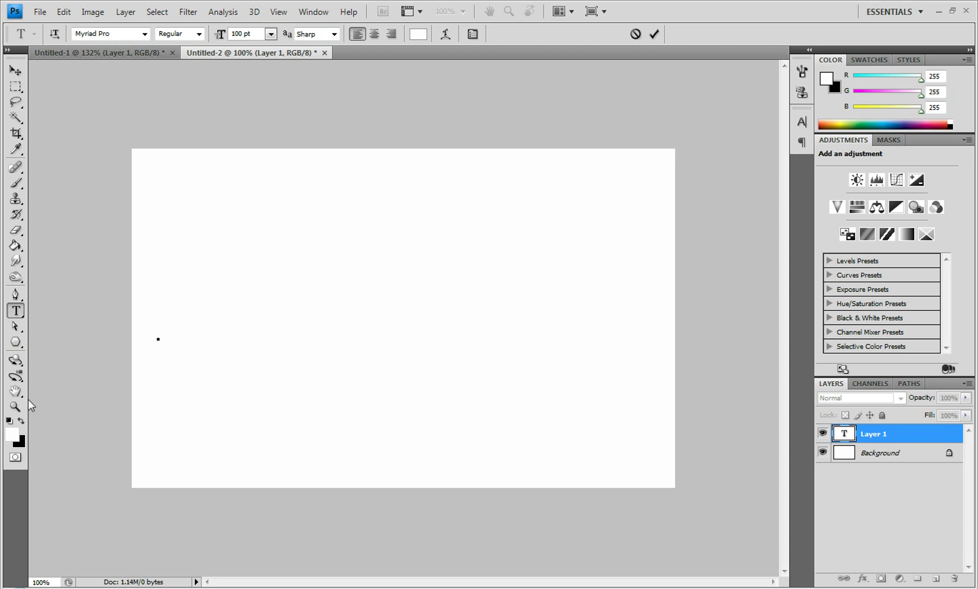
click(22, 420)
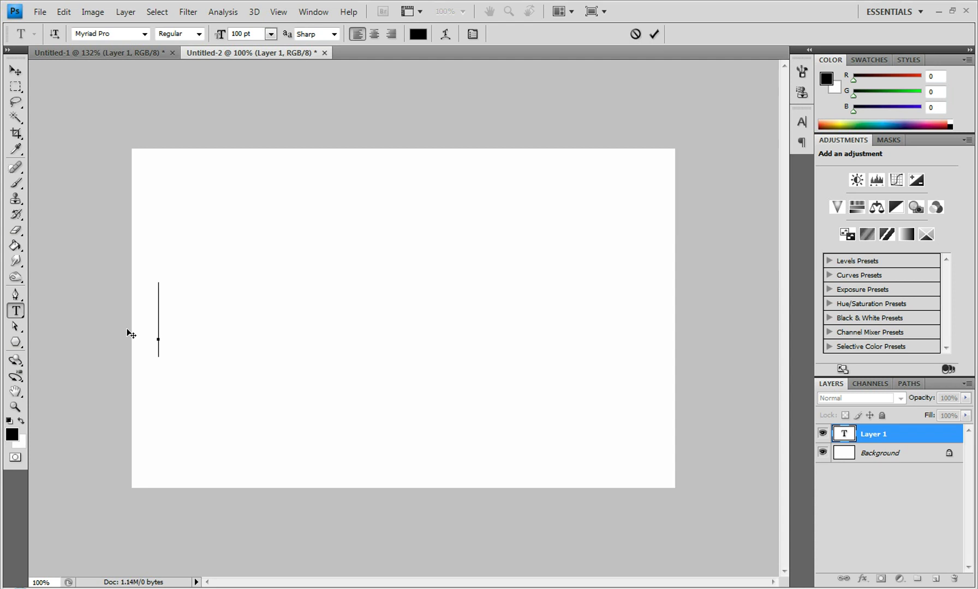
text(NitroL)
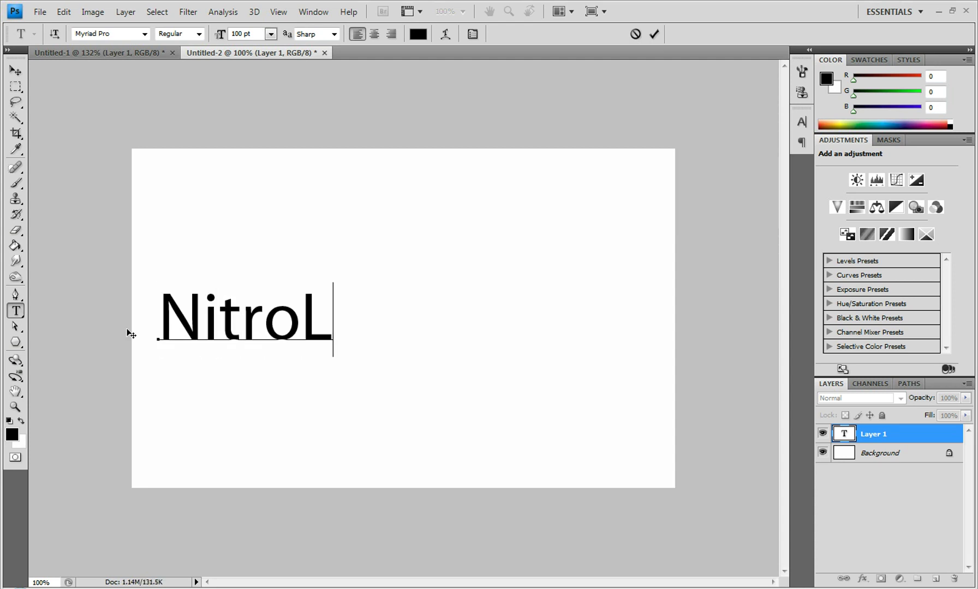
text(andTutorials)
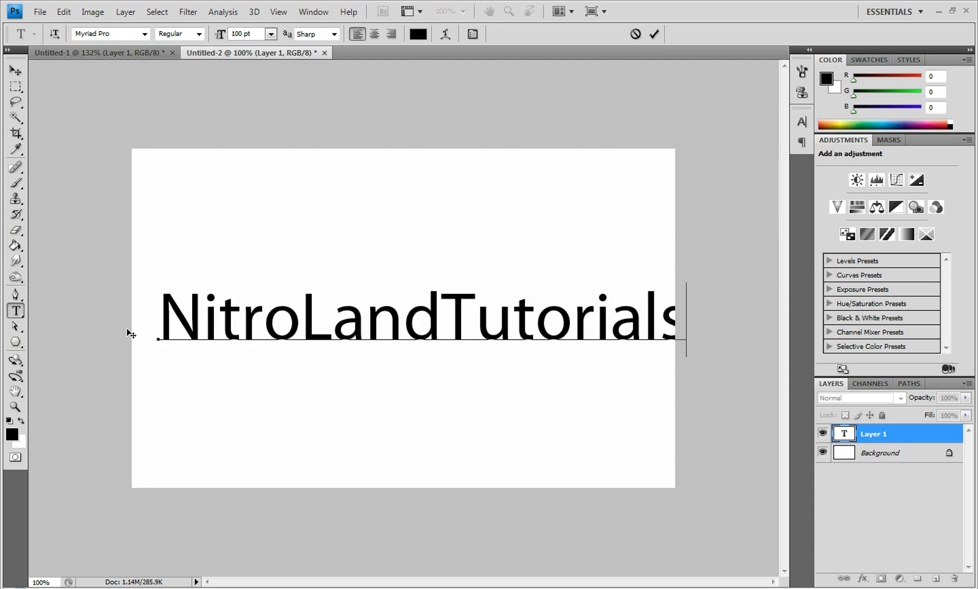
drag(218, 400, 199, 396)
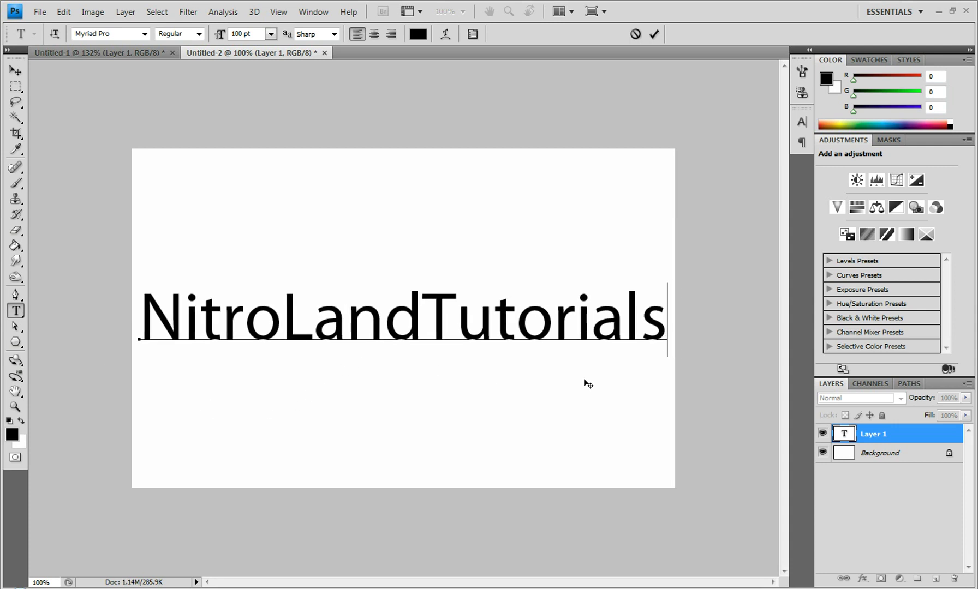
Commit the text and convert the text layer to a shape
click(907, 440)
right_click(929, 433)
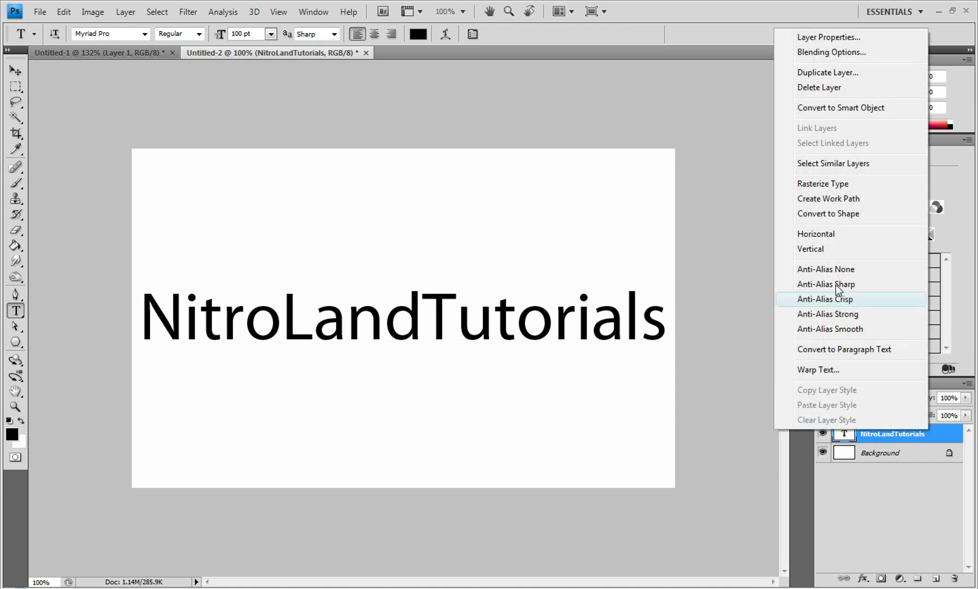
click(832, 220)
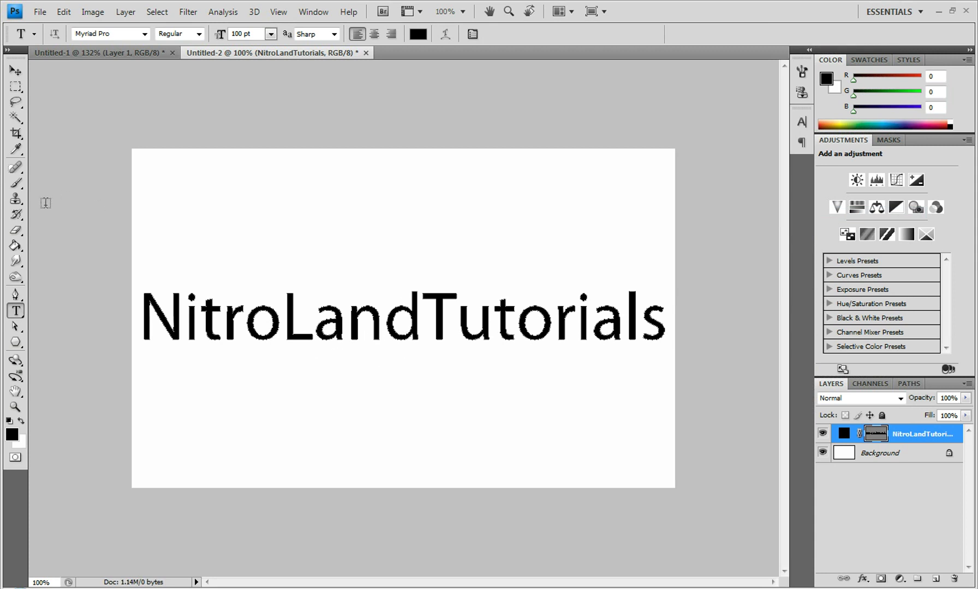
Test-drag the T's crossbar upward with Direct Selection, then undo it
click(17, 327)
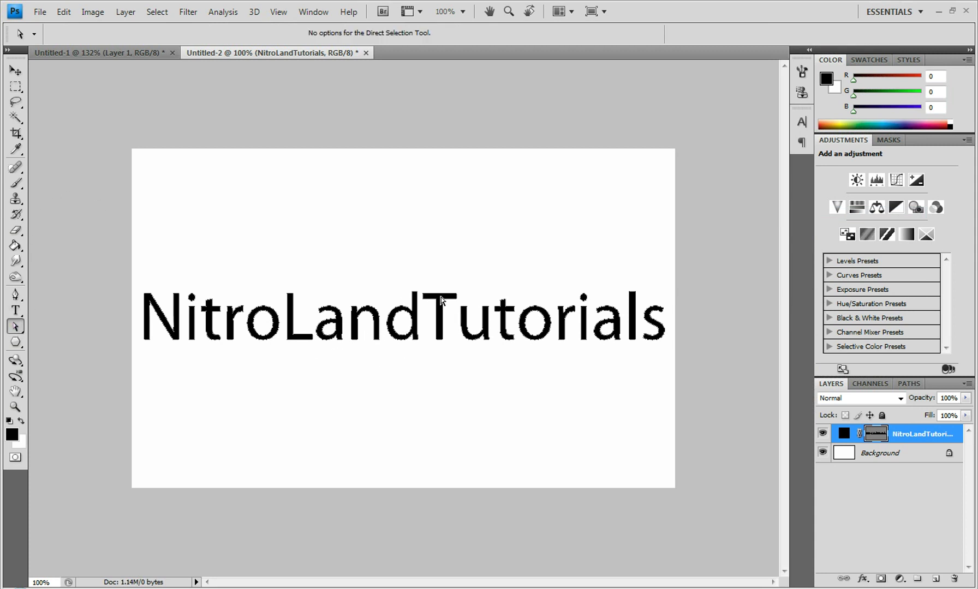
drag(442, 295, 443, 255)
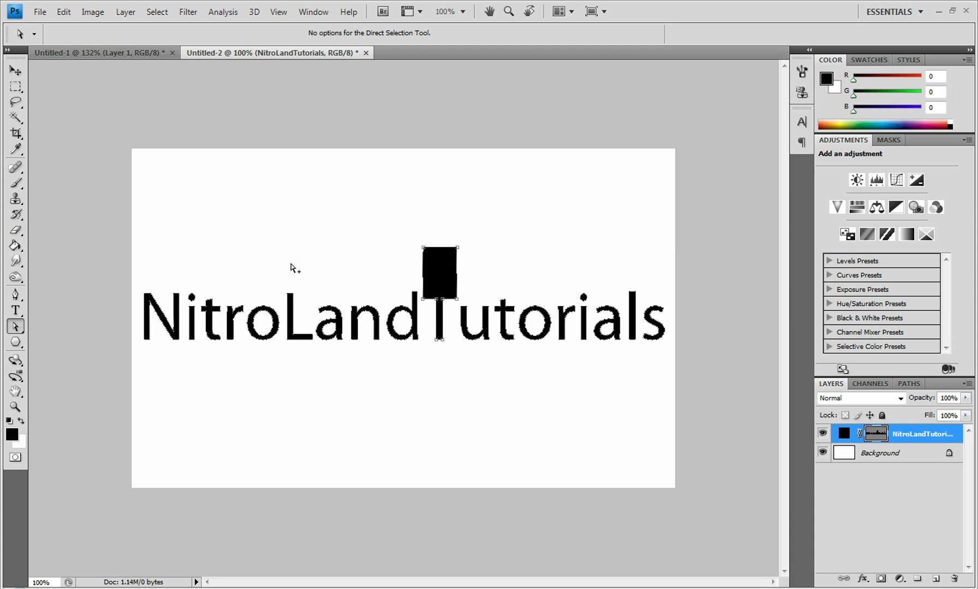
key(ctrl+z)
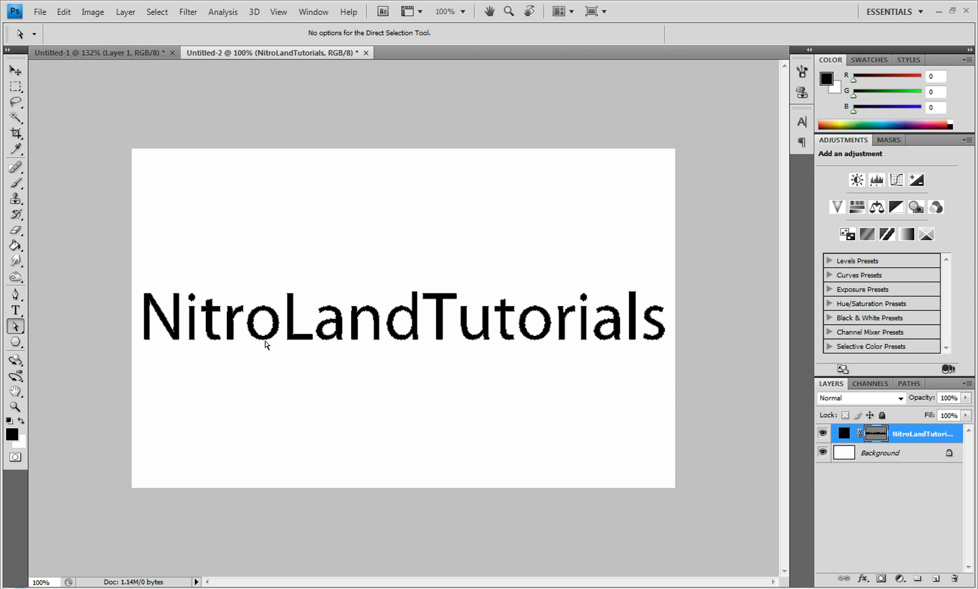
Zoom in on the N, pull its top-right anchor up into a spike, then undo it
scroll(320, 338, up, 4)
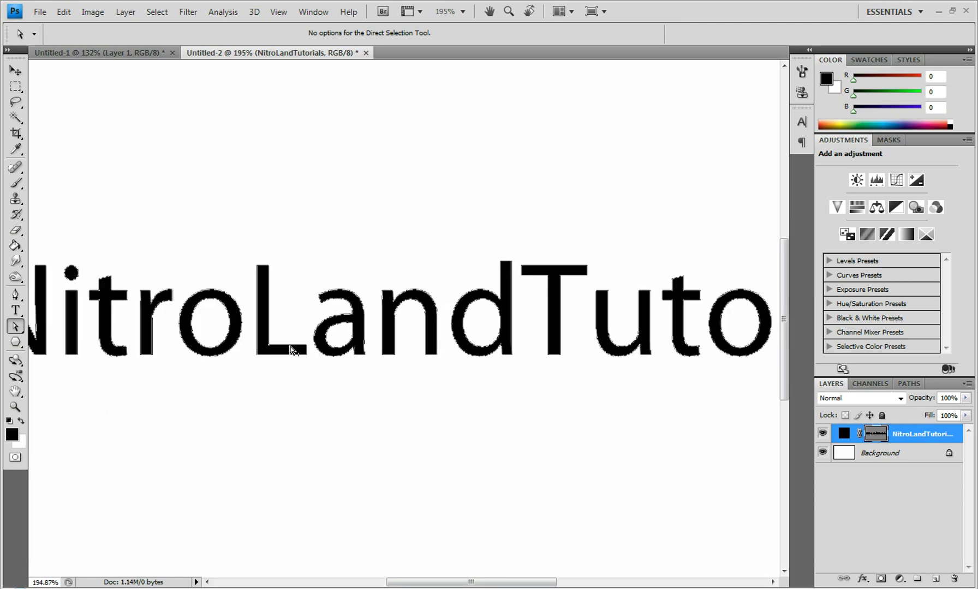
scroll(303, 329, up, 1)
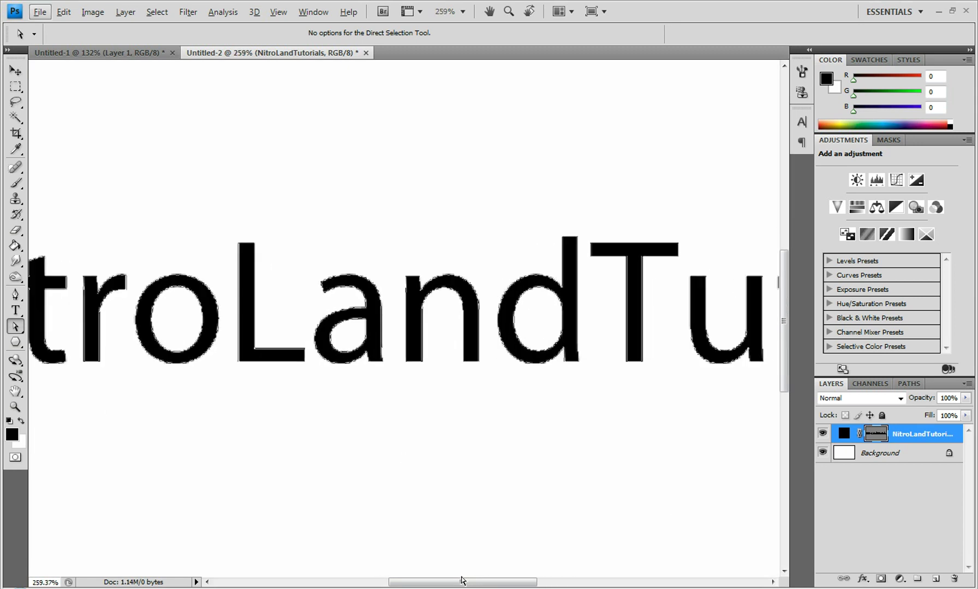
drag(475, 584, 418, 585)
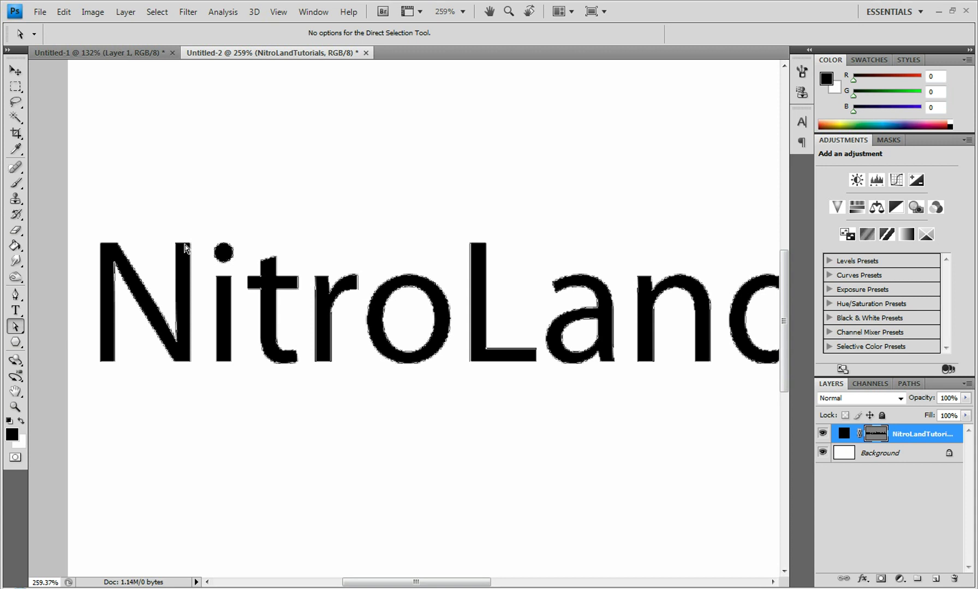
click(14, 326)
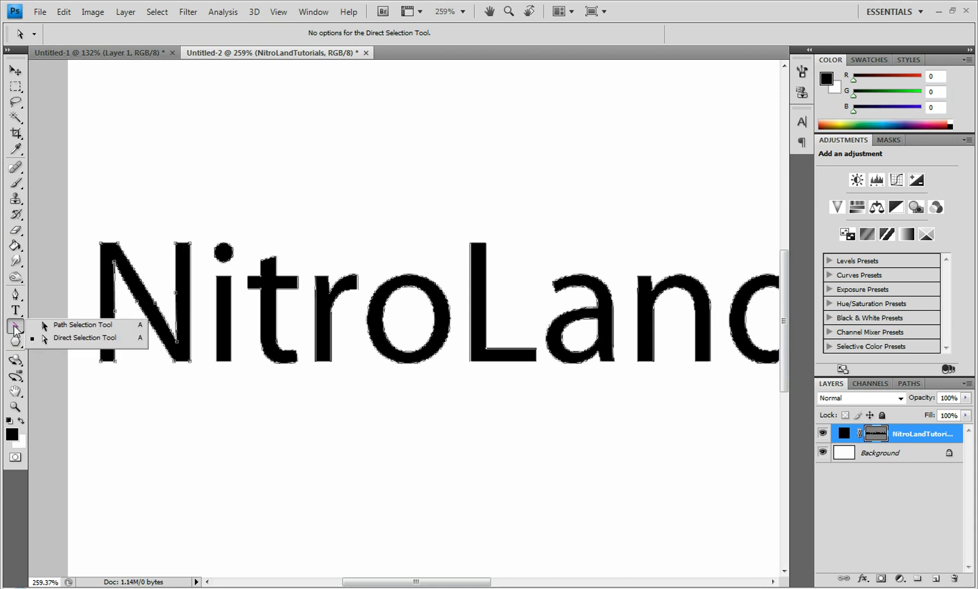
click(49, 339)
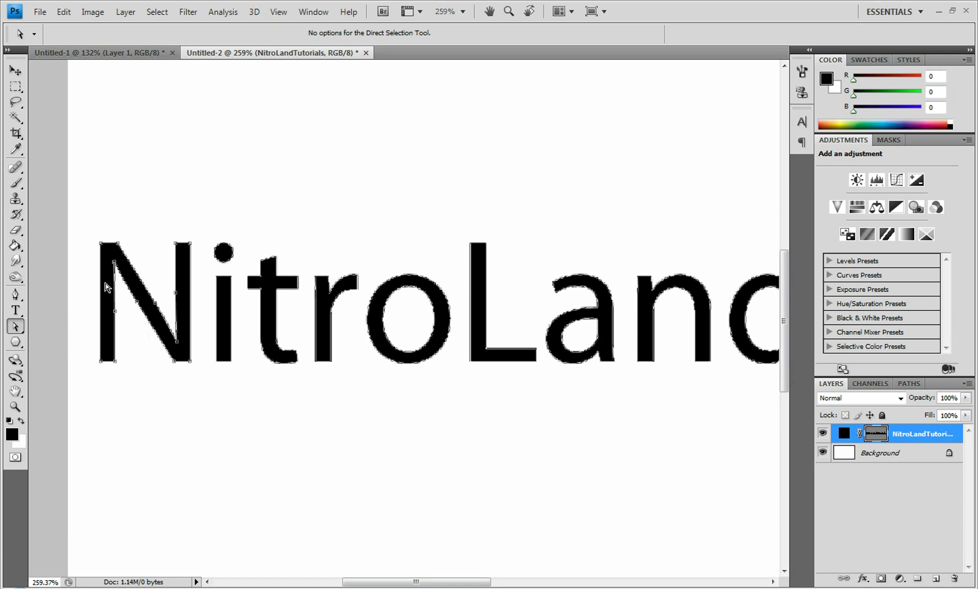
drag(189, 245, 190, 202)
click(68, 15)
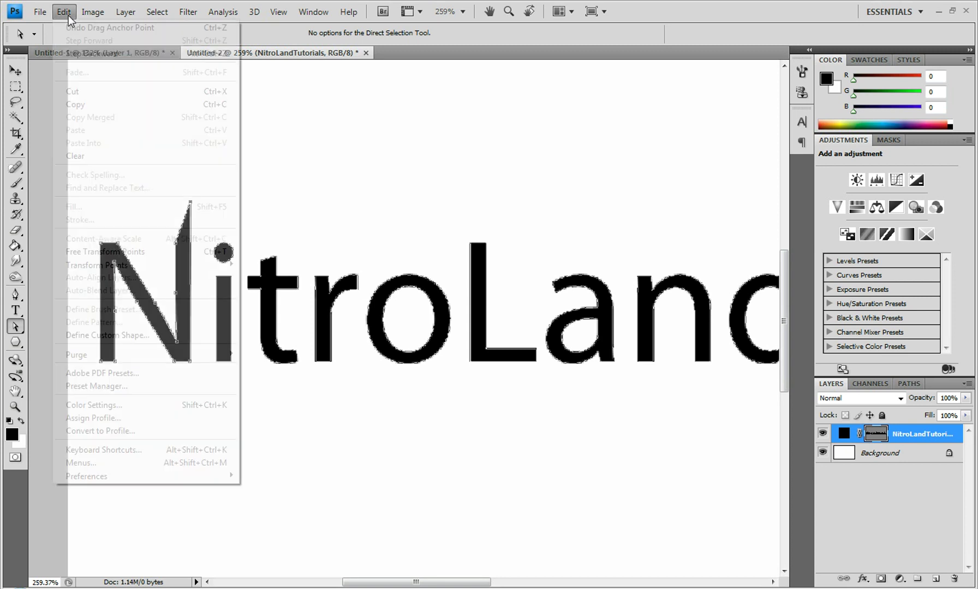
click(73, 27)
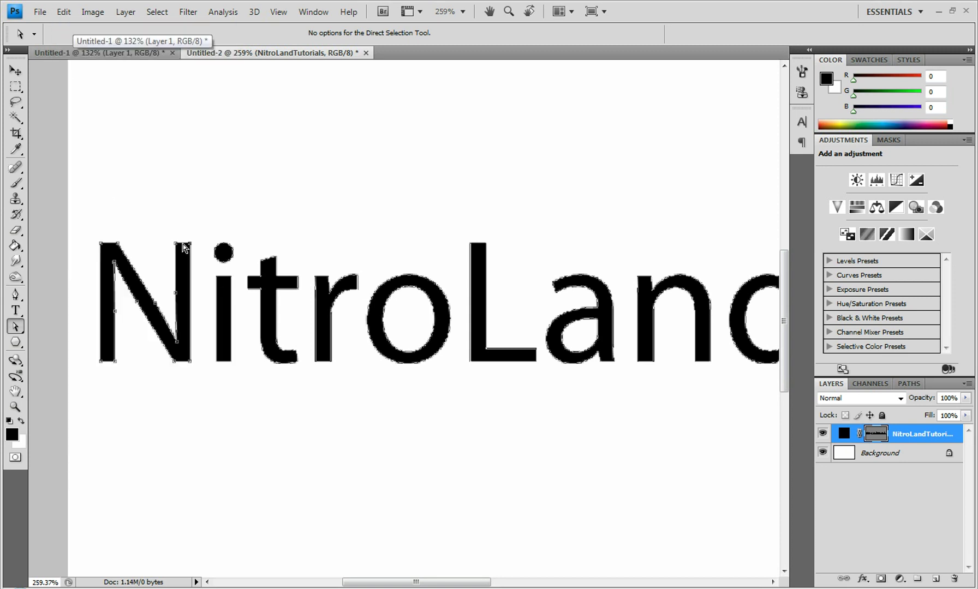
Spike the N's right stem upward and slant its left foot below the baseline
drag(182, 244, 190, 204)
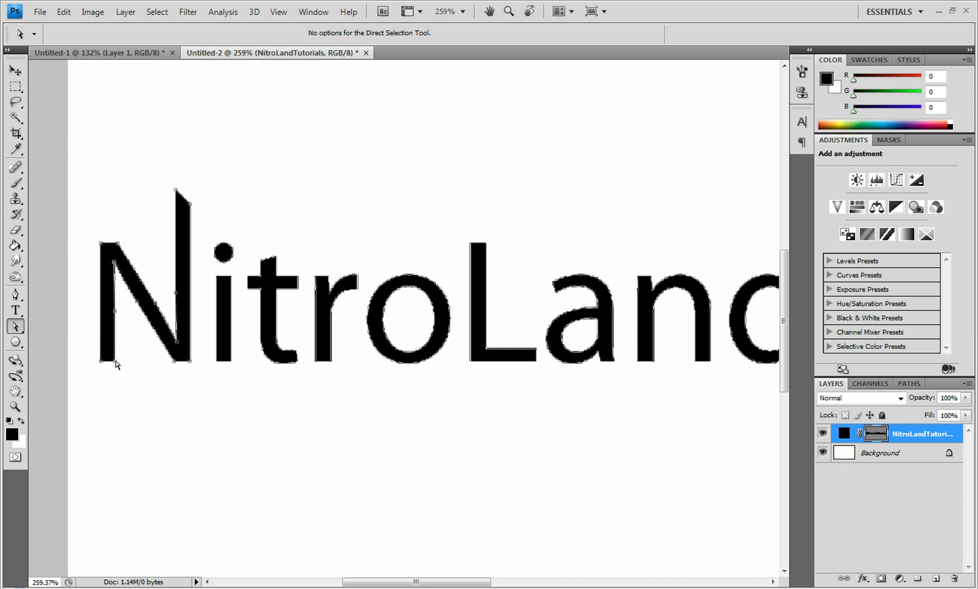
drag(115, 361, 115, 347)
drag(108, 357, 109, 386)
Raise the t's top, extend its crossbar left, and lengthen its base toward the r
drag(277, 257, 277, 246)
drag(248, 283, 229, 284)
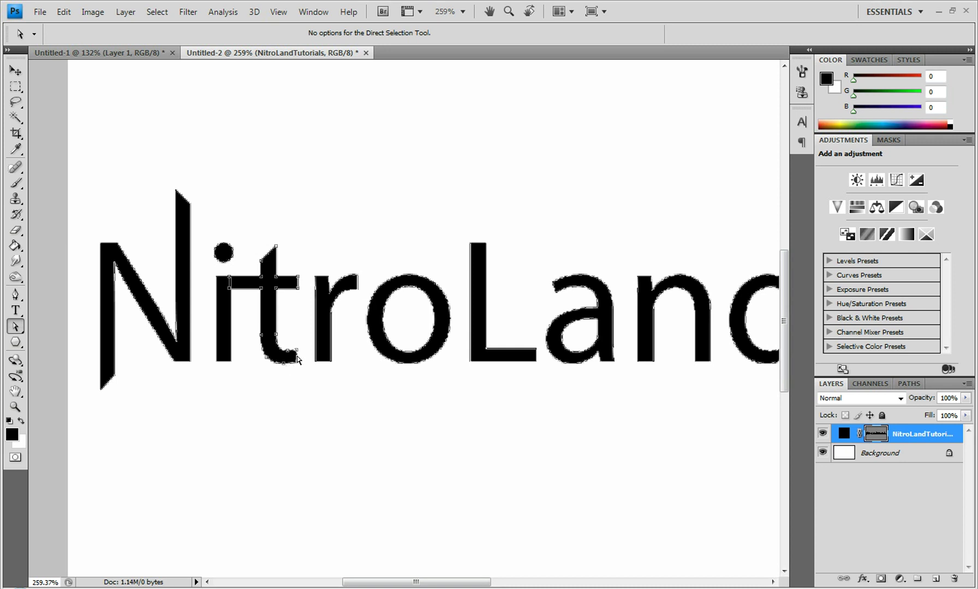
drag(298, 359, 331, 357)
drag(285, 364, 285, 363)
Slant the r's top-left corner, join the t's crossbar to it, and stretch the r's arm diagonally to the L
click(416, 523)
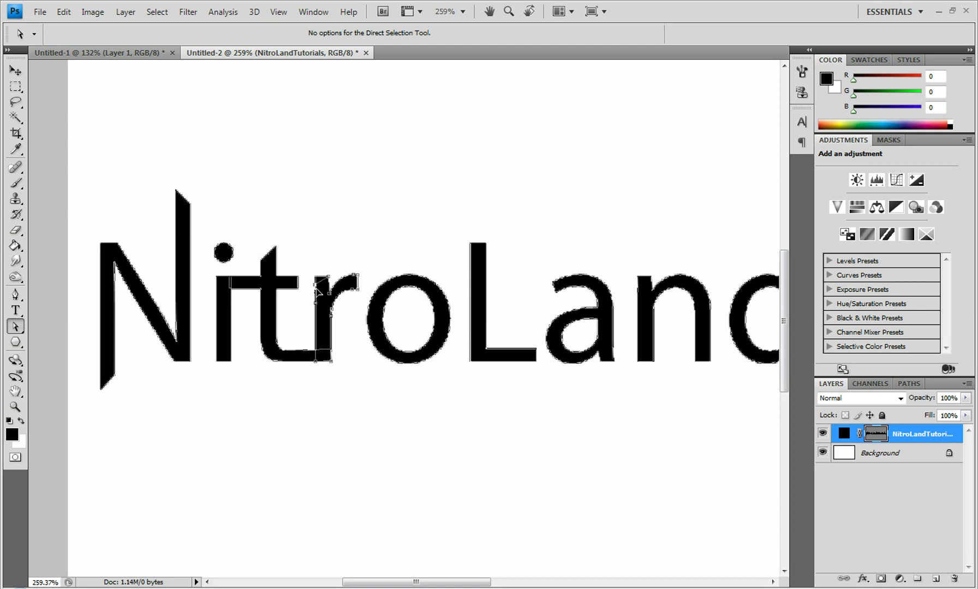
drag(318, 285, 319, 295)
click(294, 281)
drag(287, 287, 323, 277)
click(464, 444)
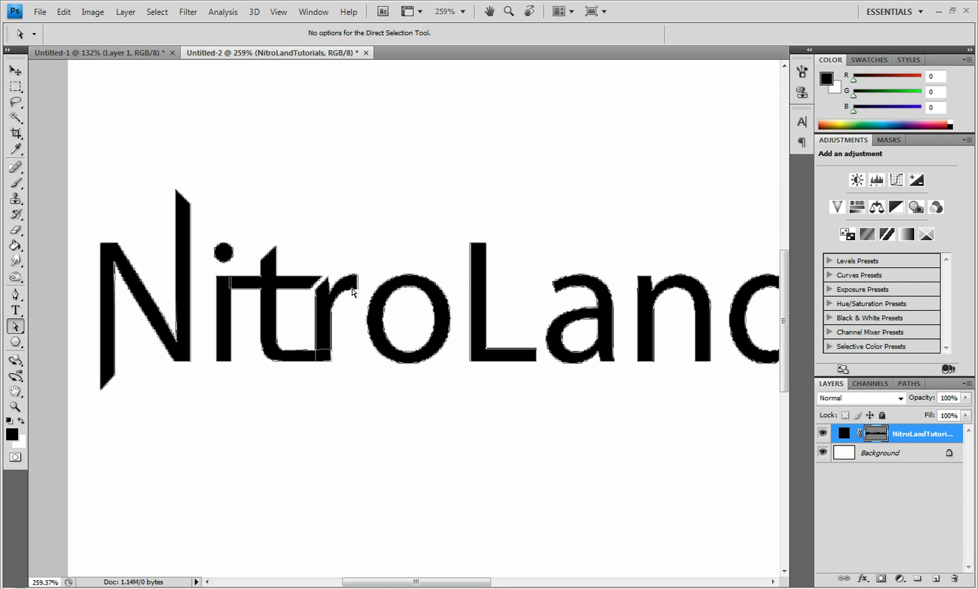
drag(358, 284, 474, 356)
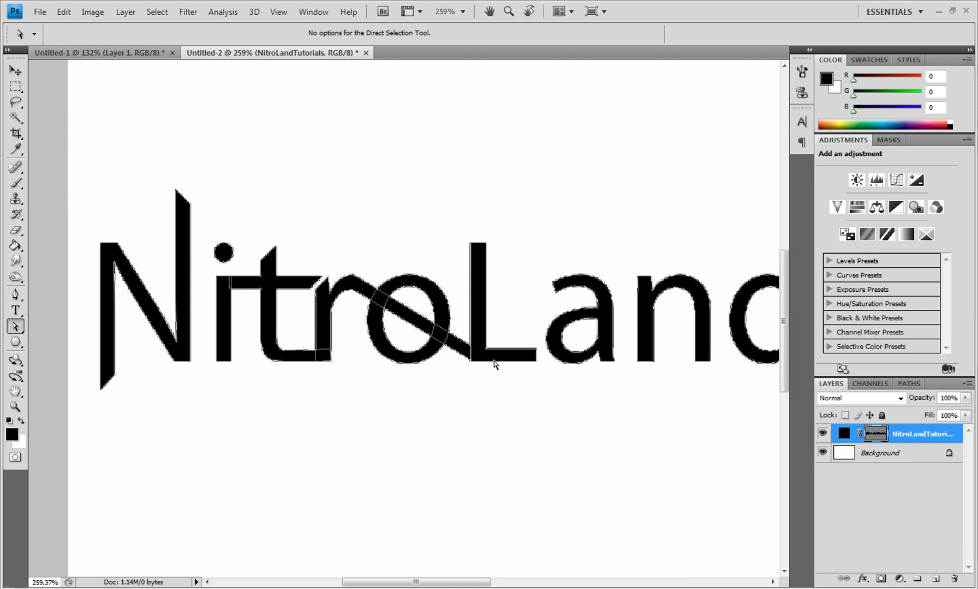
Add an empty Layer 1 and load a 3 px brush with white as the painting colour
click(935, 579)
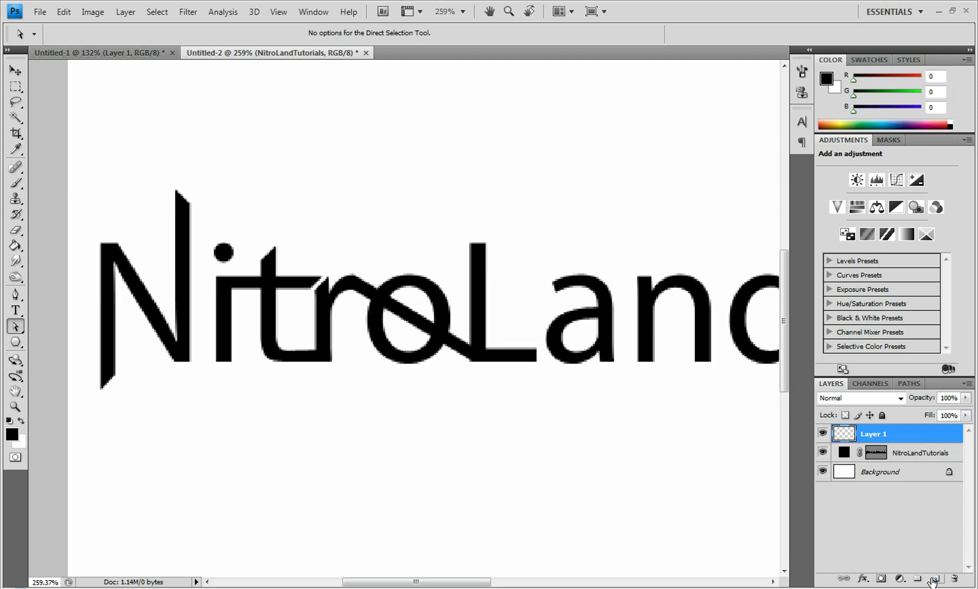
click(15, 184)
click(94, 36)
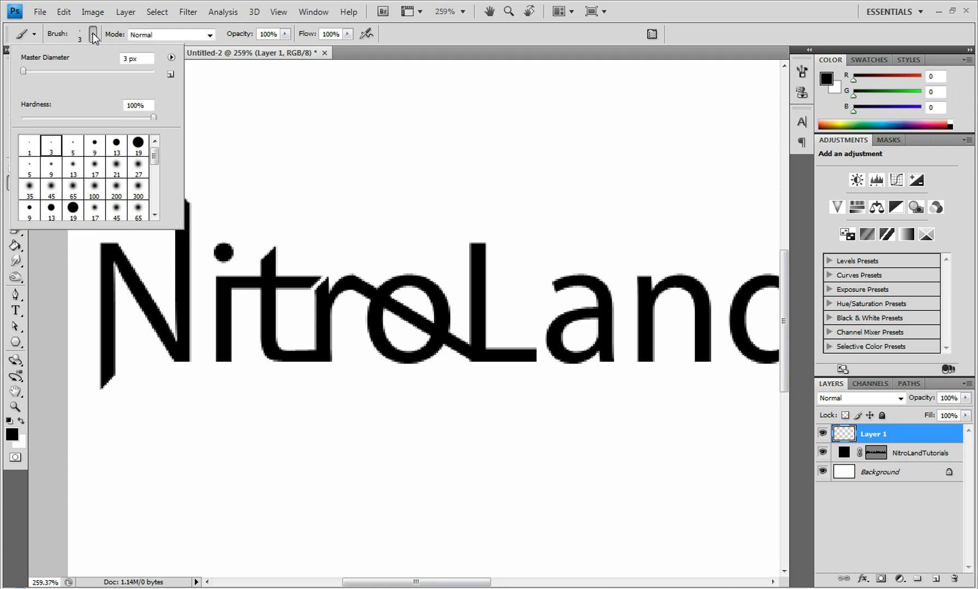
click(92, 33)
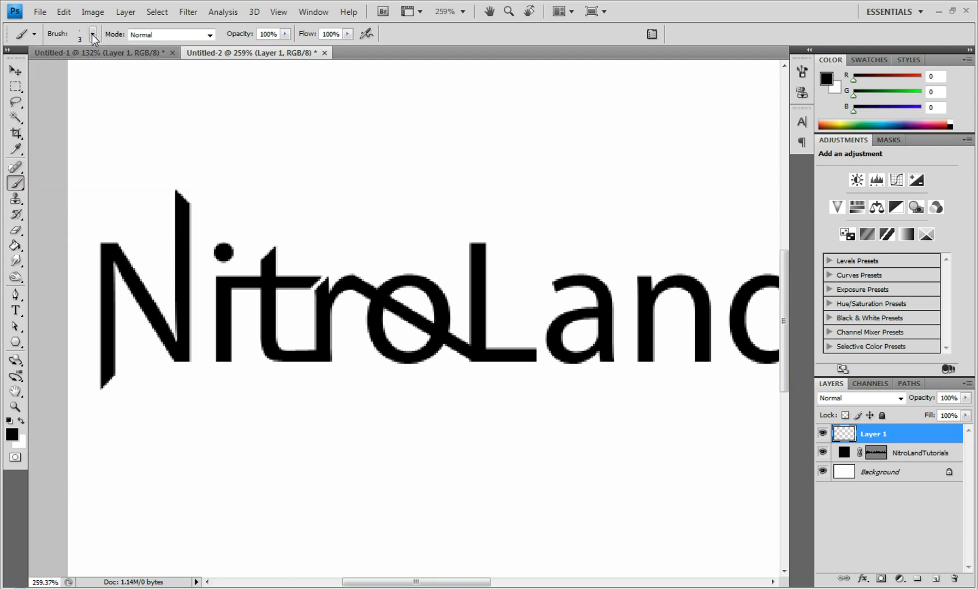
click(20, 420)
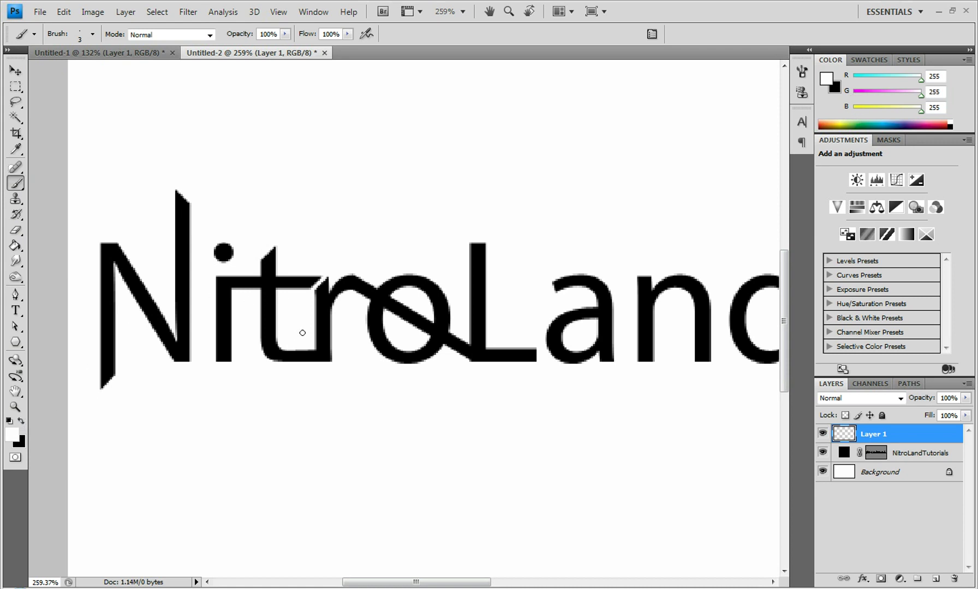
Zoom in on the o and paint white gaps where the r's diagonal crosses the ring
scroll(411, 295, up, 10)
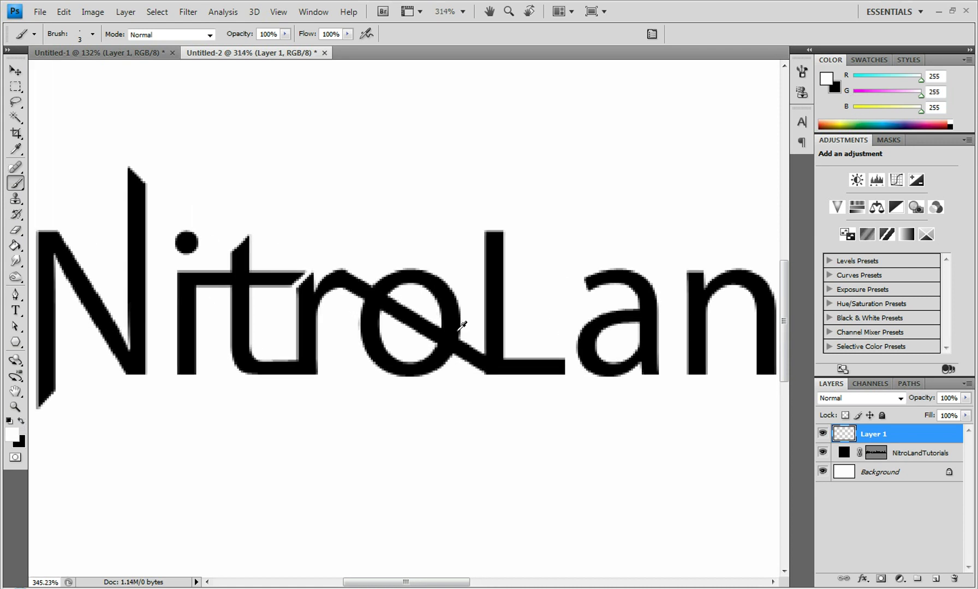
scroll(456, 323, up, 1)
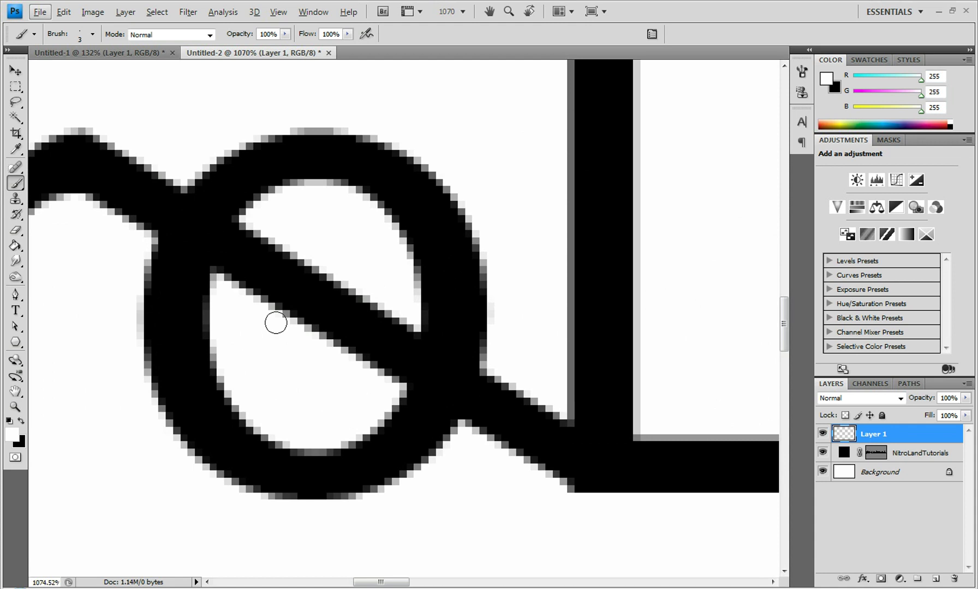
key(alt)
mouse_move(249, 220)
mouse_down()
mouse_move(224, 286)
mouse_move(230, 248)
mouse_move(250, 221)
mouse_move(222, 260)
mouse_move(221, 299)
mouse_move(221, 265)
mouse_move(256, 219)
mouse_up()
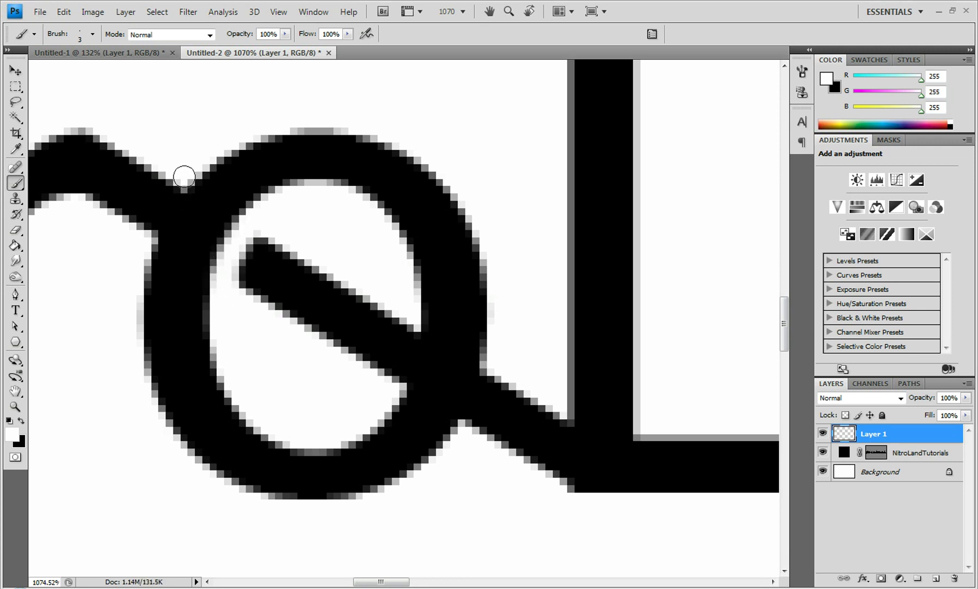
mouse_move(182, 169)
mouse_down()
mouse_move(144, 251)
mouse_move(183, 175)
mouse_move(156, 199)
mouse_move(137, 260)
mouse_move(174, 172)
mouse_up()
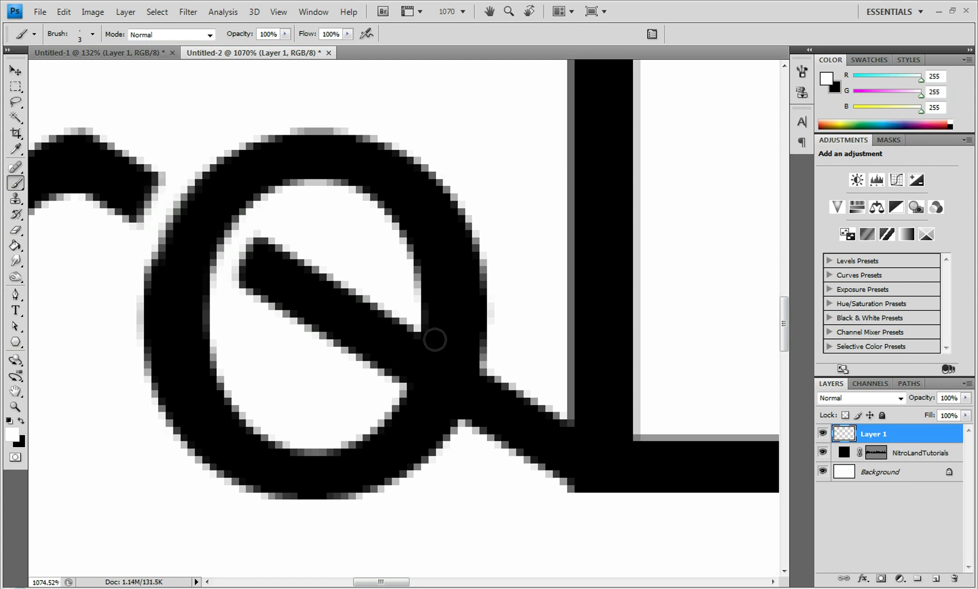
mouse_move(418, 321)
mouse_down()
mouse_move(493, 366)
mouse_move(407, 313)
mouse_move(412, 322)
mouse_up()
mouse_move(388, 393)
mouse_down()
mouse_move(462, 447)
mouse_move(455, 432)
mouse_move(392, 393)
mouse_move(436, 426)
mouse_up()
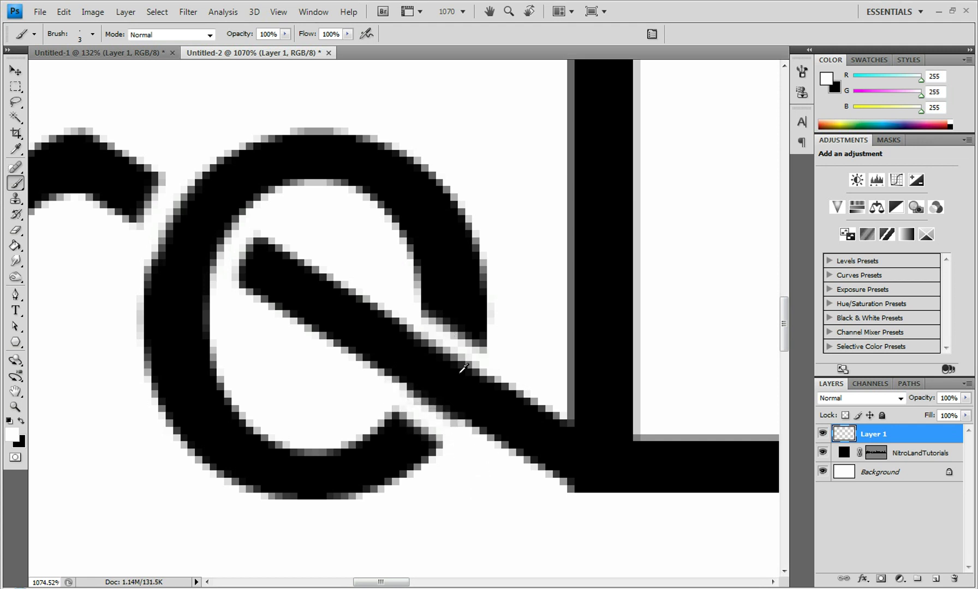
scroll(462, 368, down, 6)
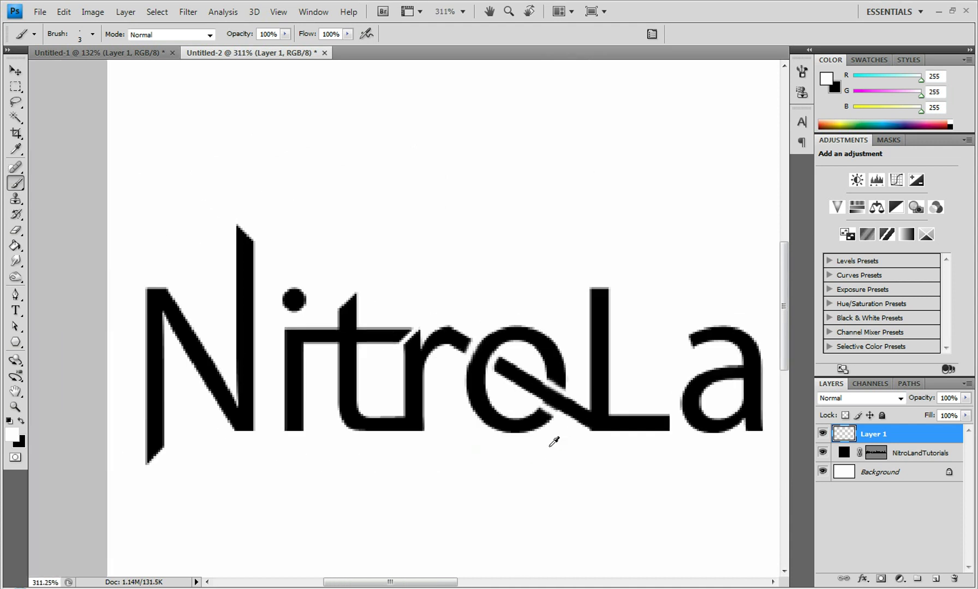
key(alt)
Rasterize the NitroLandTutorials layer and merge it with Layer 1
right_click(921, 456)
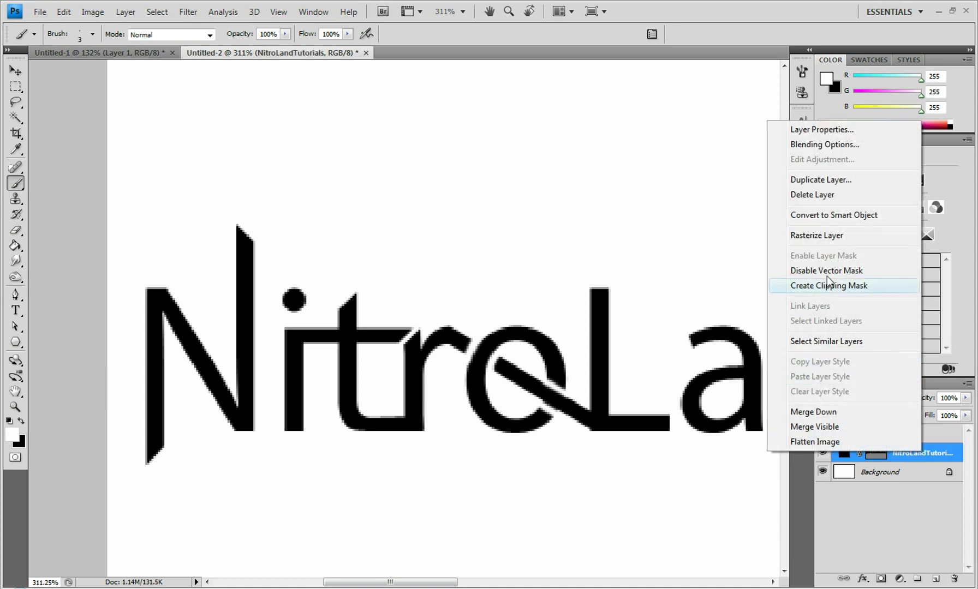
click(817, 235)
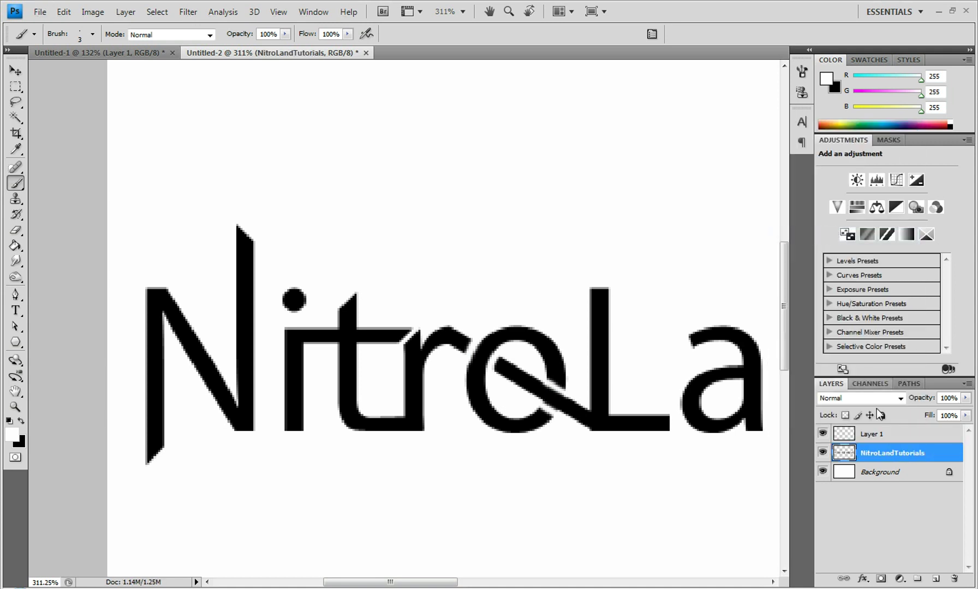
ctrl+click(898, 436)
right_click(899, 435)
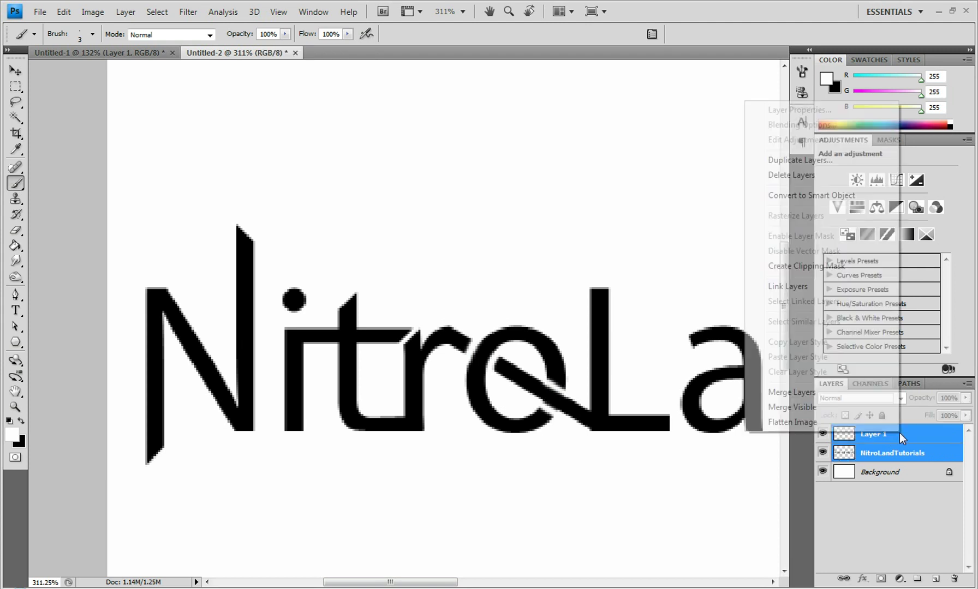
click(812, 396)
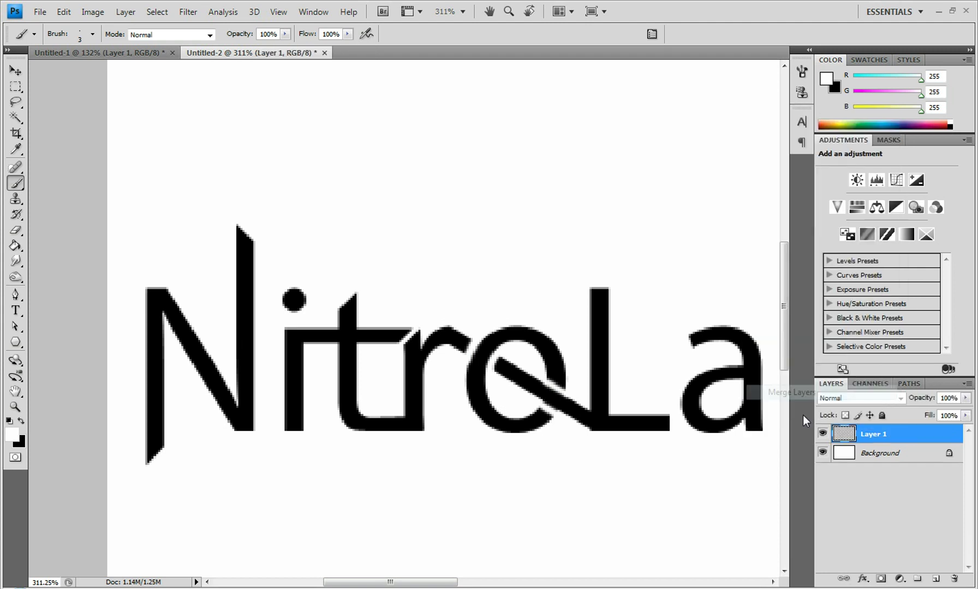
Move the merged NitroLandTutorials lettering on Layer 1 about 75 px right, then view the whole canvas
click(16, 71)
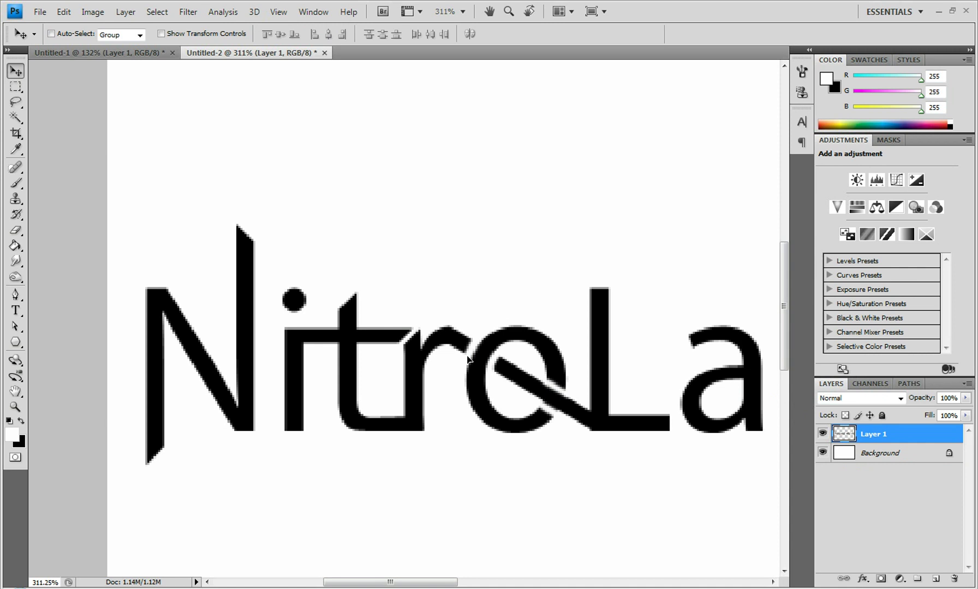
drag(468, 358, 513, 365)
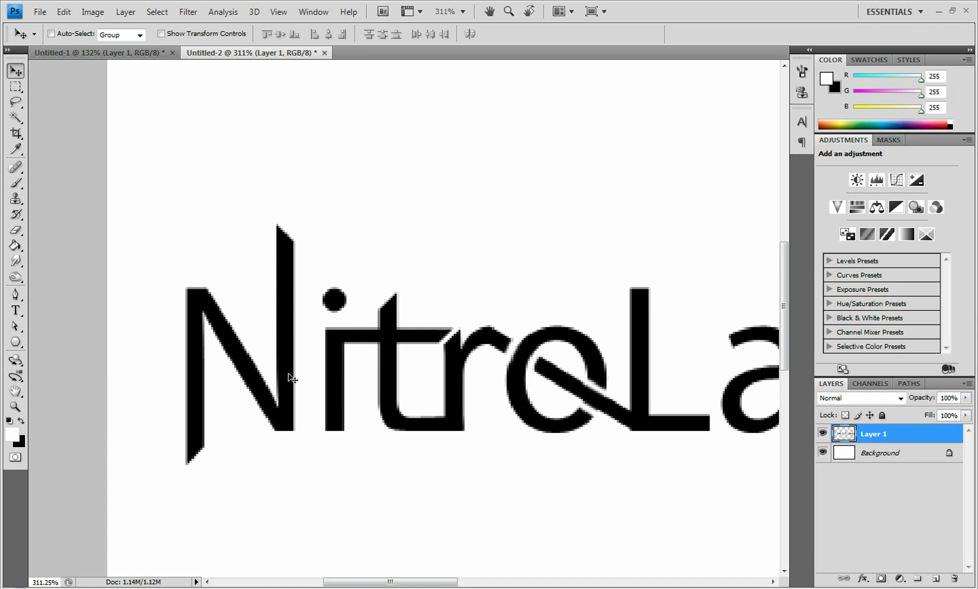
scroll(287, 345, down, 4)
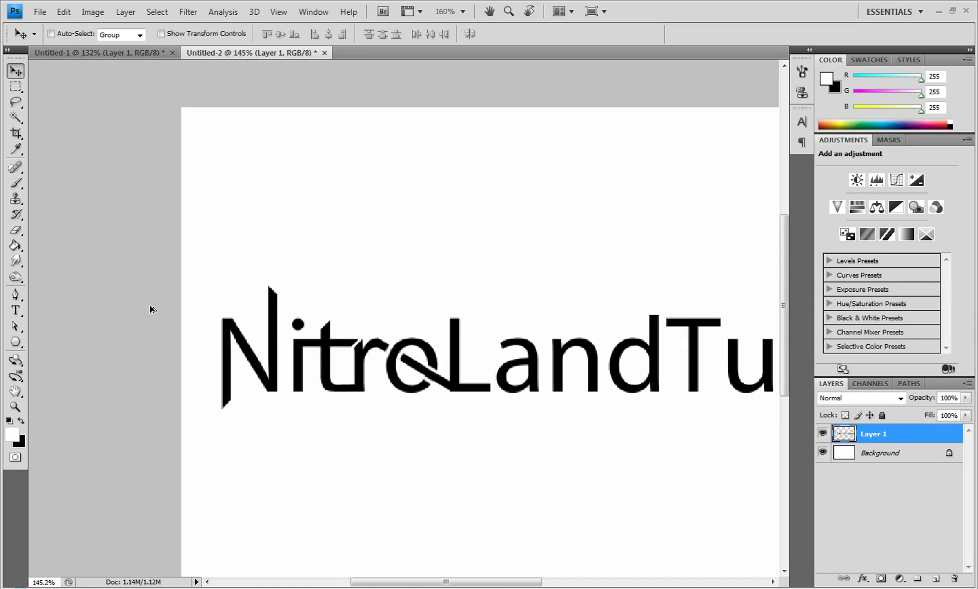
scroll(100, 345, down, 1)
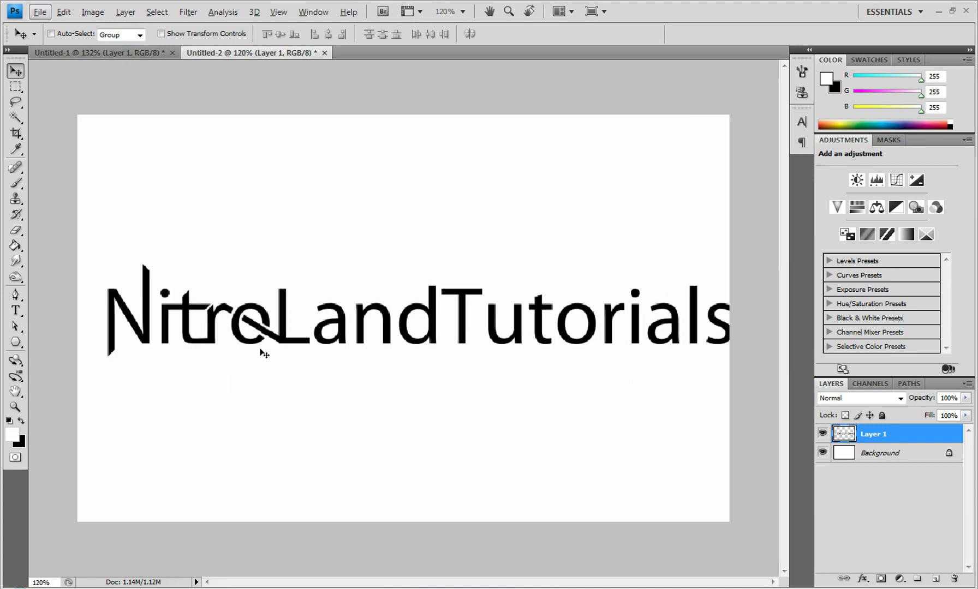